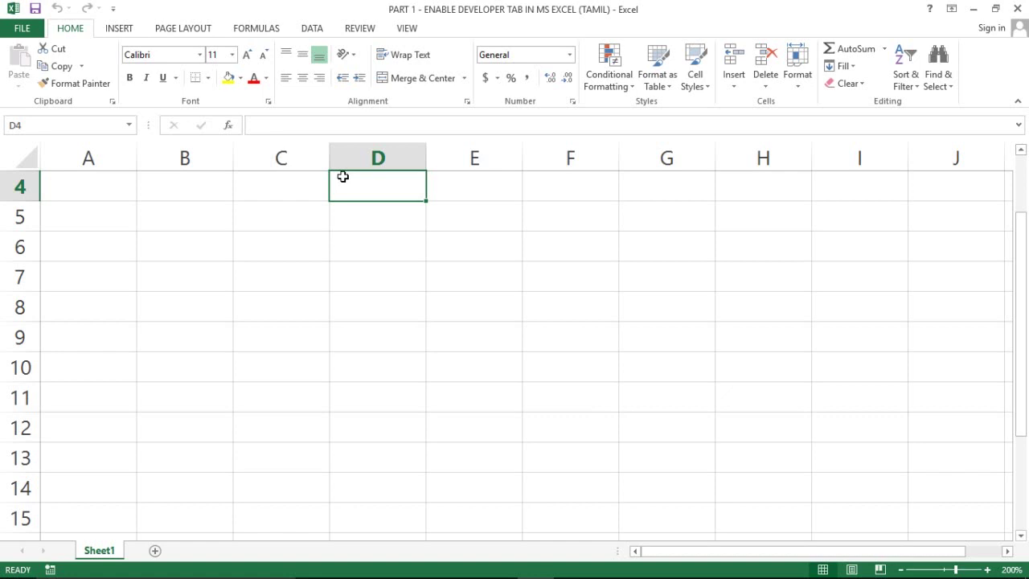
- Select cells E6, D7, F5, E7, B7, C9, E9, D10 and E7 on the empty sheet
left_click(439, 253)
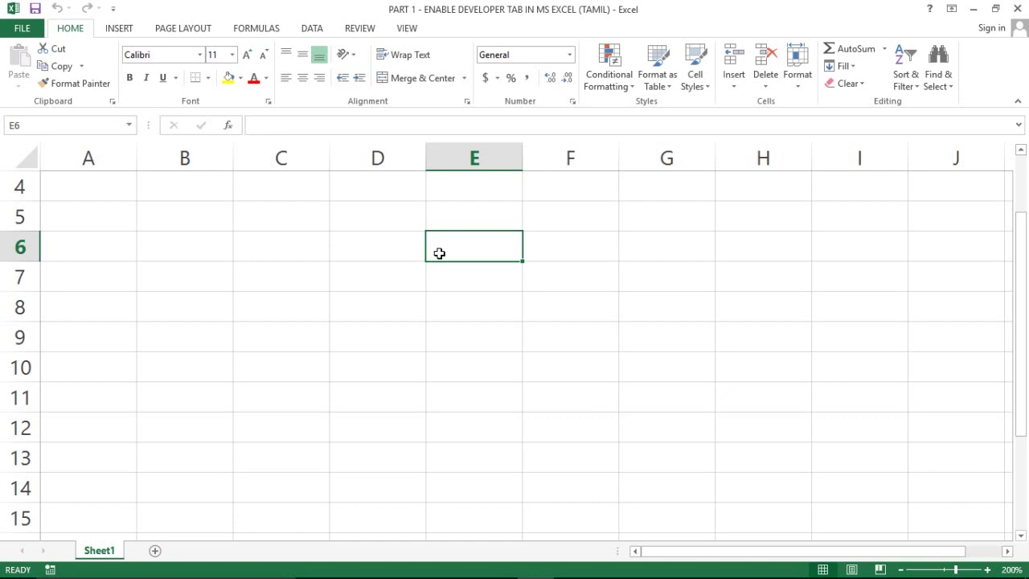
left_click(358, 278)
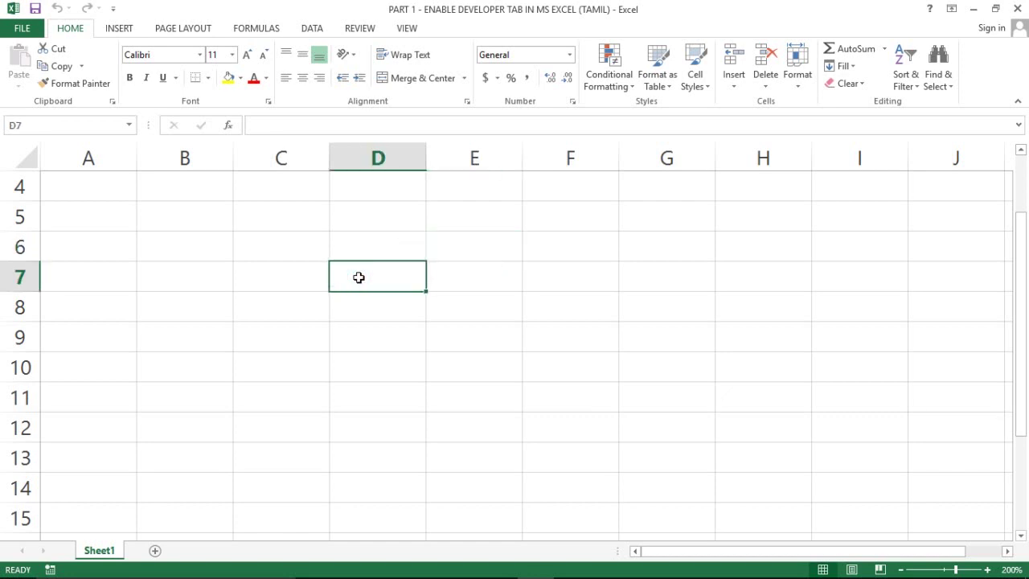
left_click(537, 216)
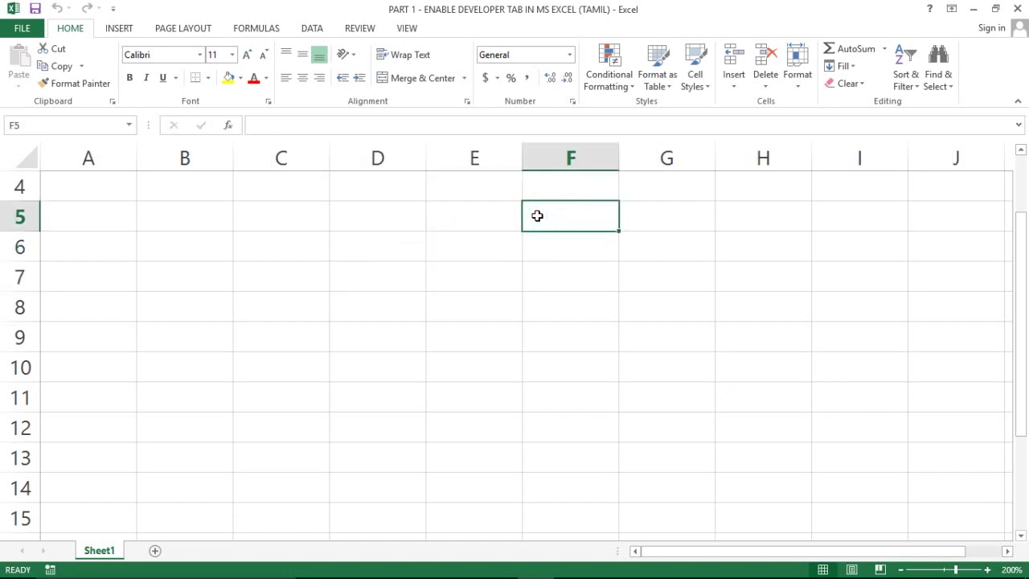
left_click(447, 264)
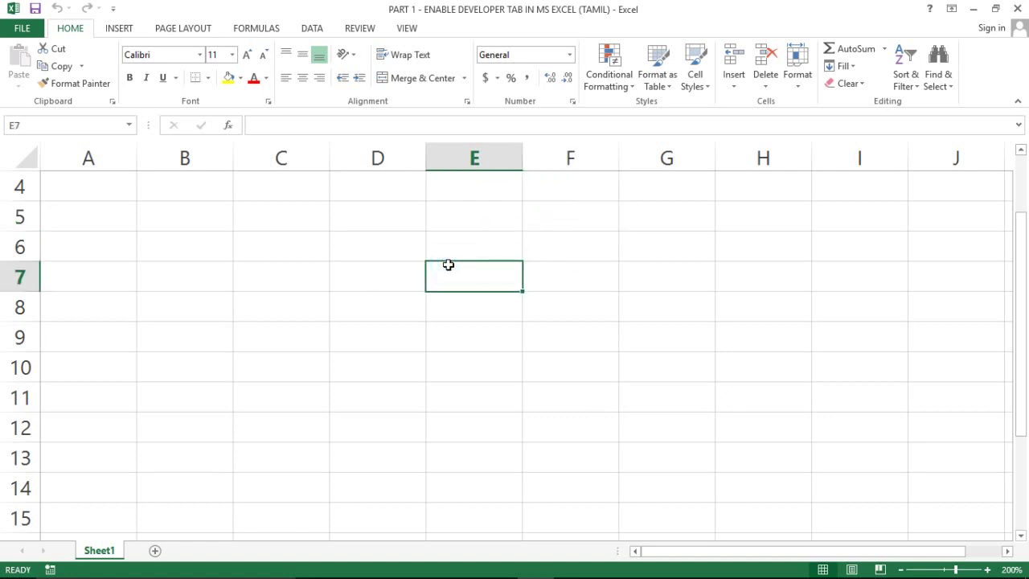
left_click(198, 274)
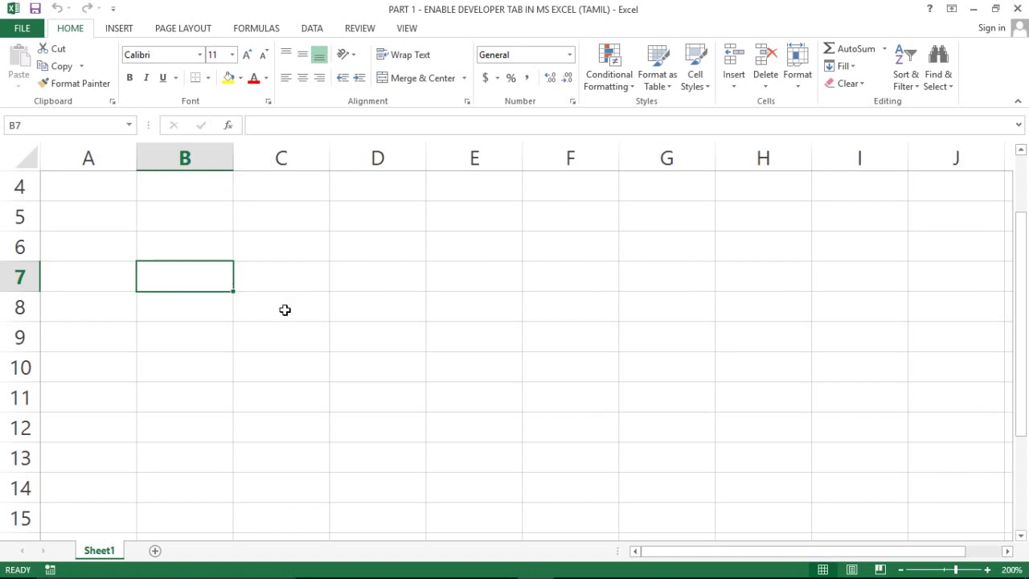
left_click(312, 324)
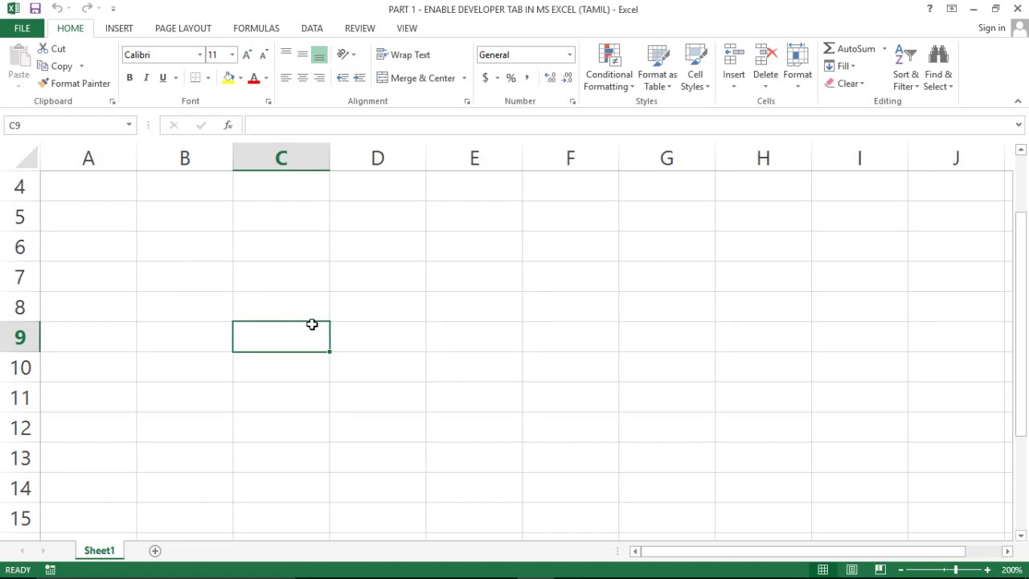
left_click(455, 340)
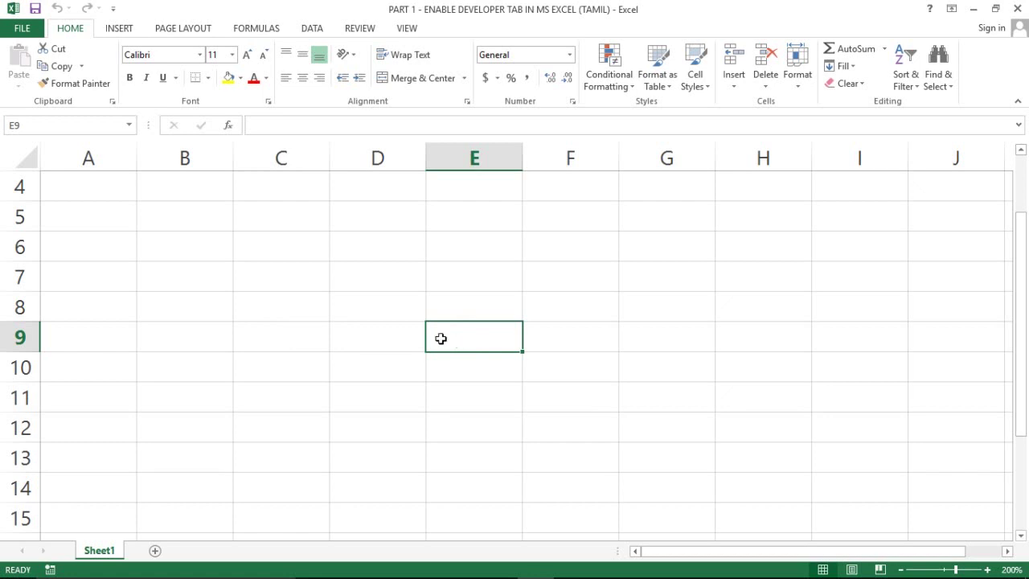
left_click(380, 354)
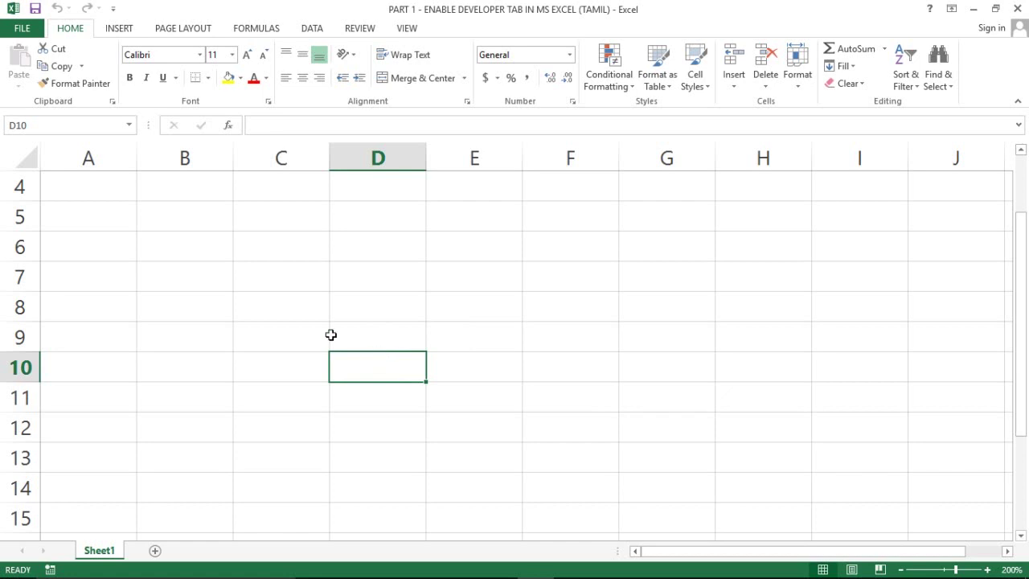
left_click(477, 273)
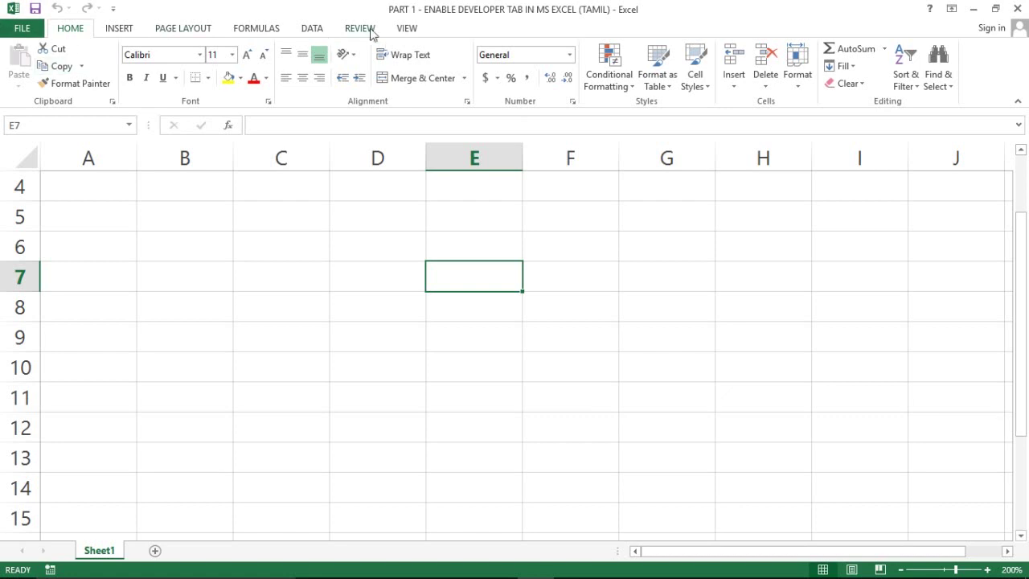
- Browse the Insert, Page Layout, Formulas, Data and View ribbon tabs
left_click(118, 28)
left_click(187, 29)
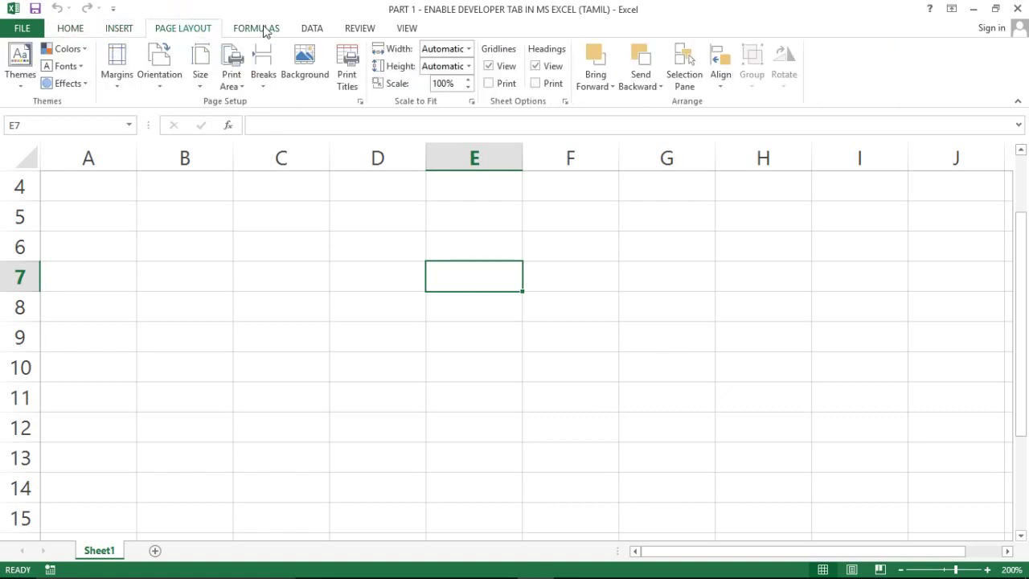
left_click(265, 27)
left_click(321, 28)
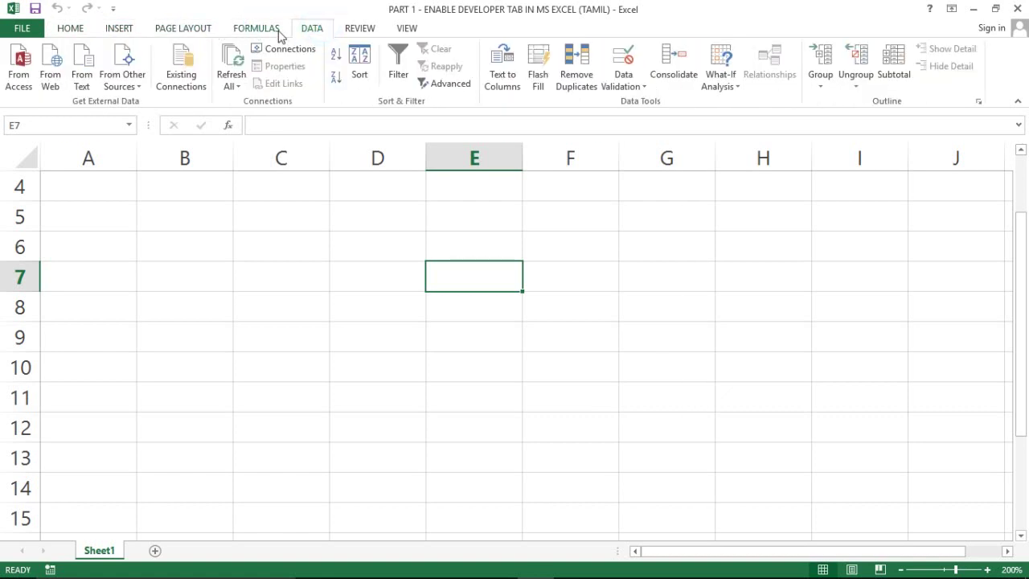
left_click(406, 29)
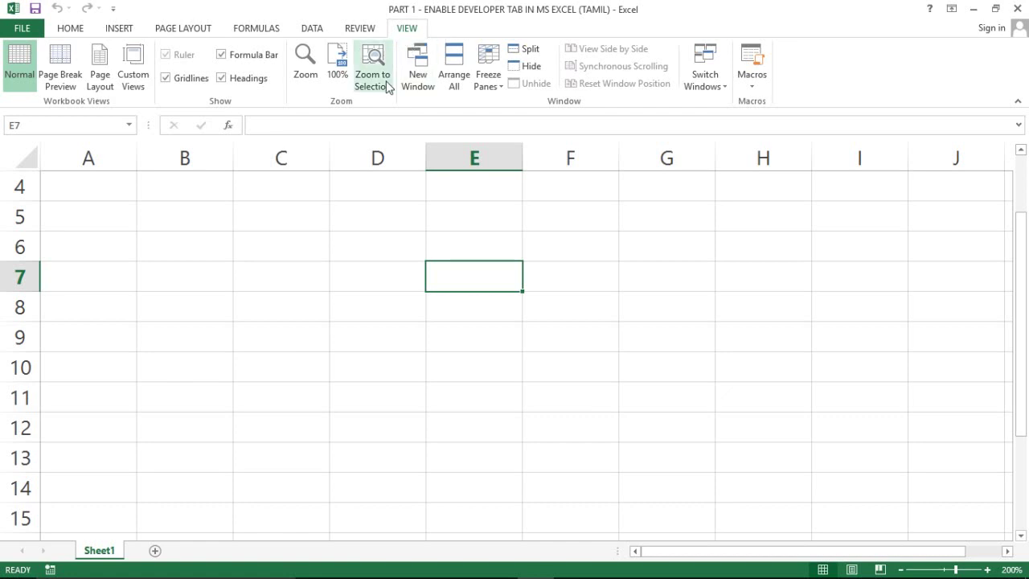
- Select cells D5, C6, D8 and D9
left_click(371, 212)
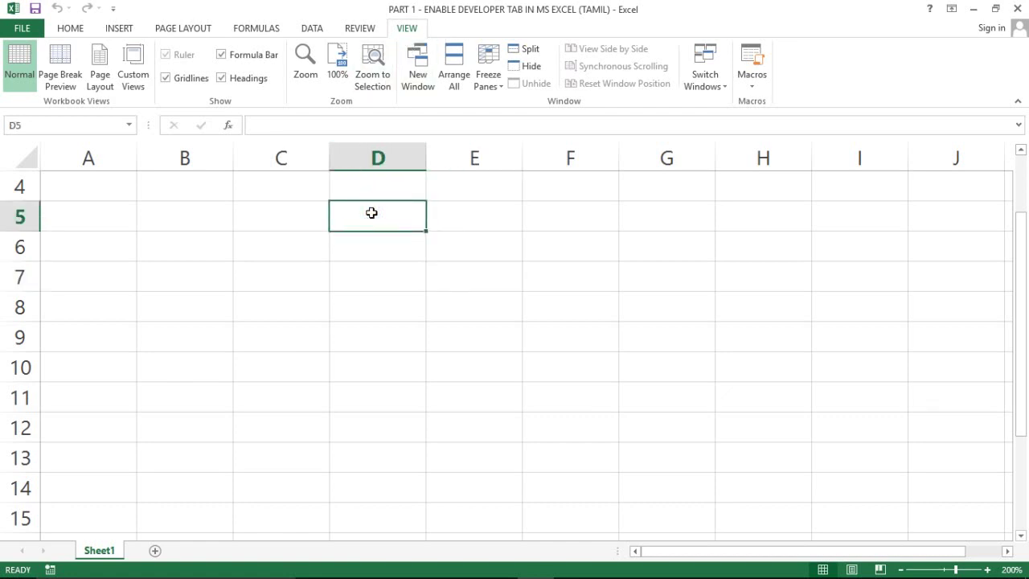
left_click(317, 255)
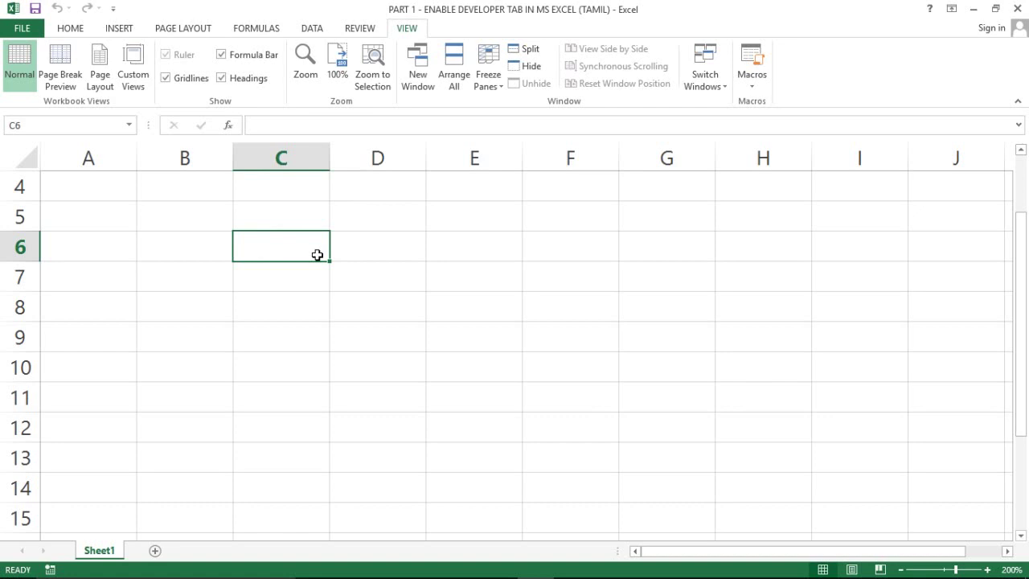
left_click(420, 309)
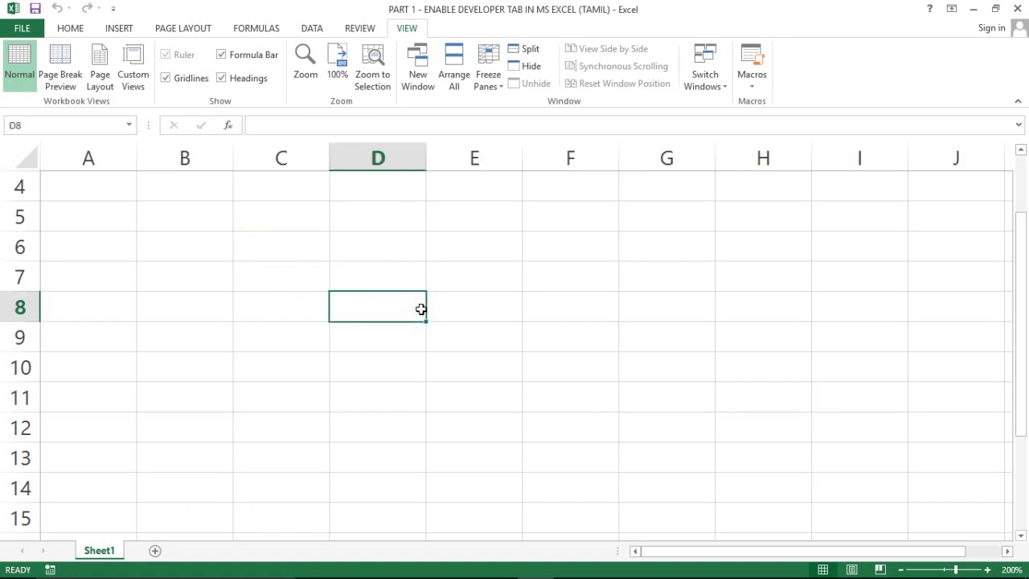
left_click(420, 336)
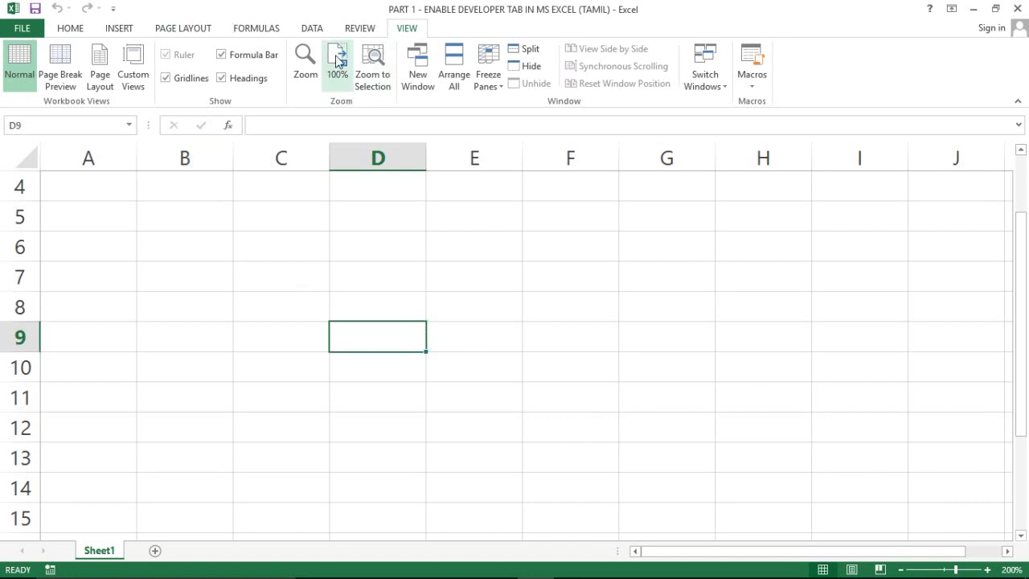
- Show the Review tab's proofing and protection commands, then select cells B8, D9 and A12
left_click(360, 30)
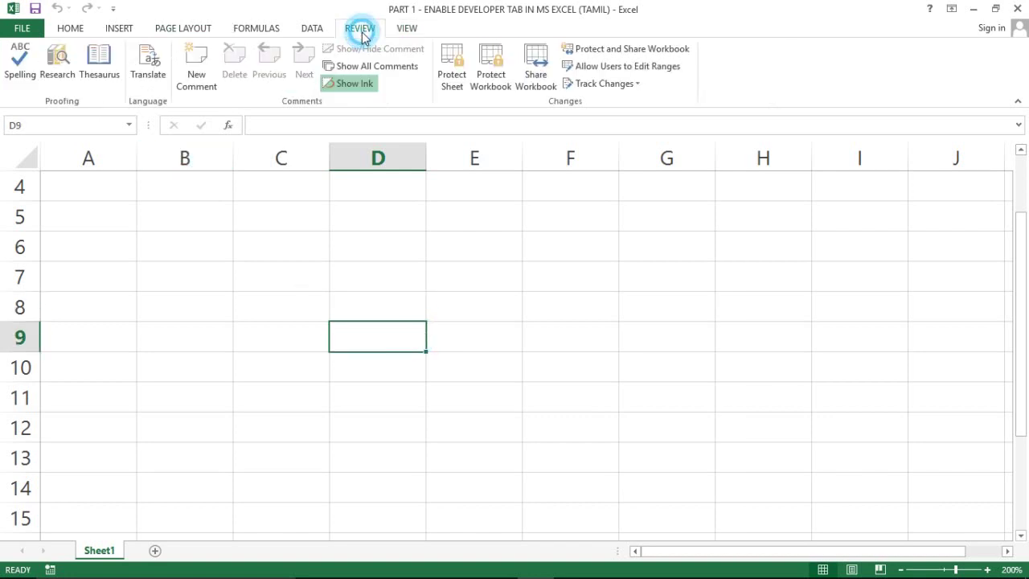
left_click(188, 317)
left_click(370, 325)
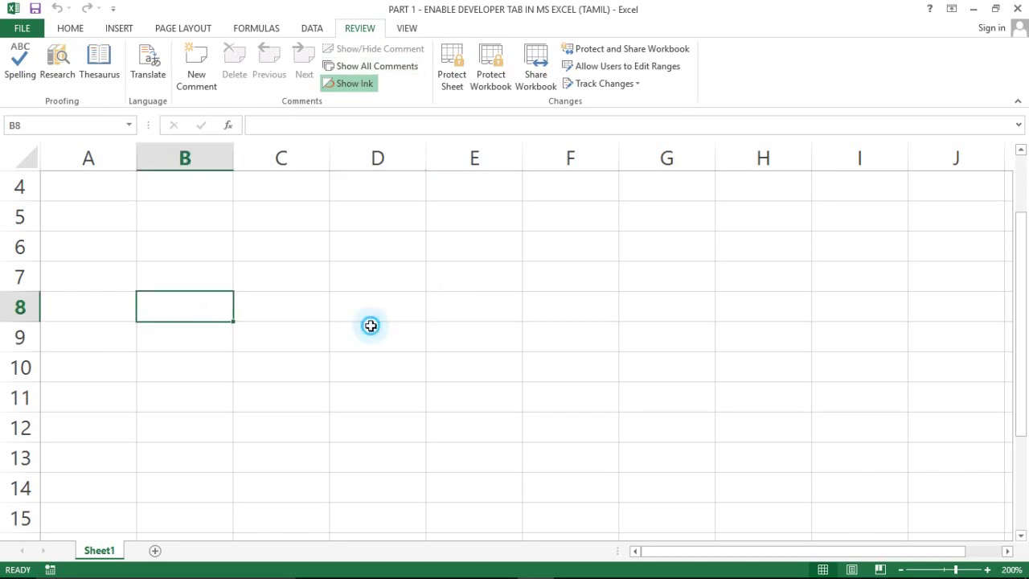
left_click(126, 422)
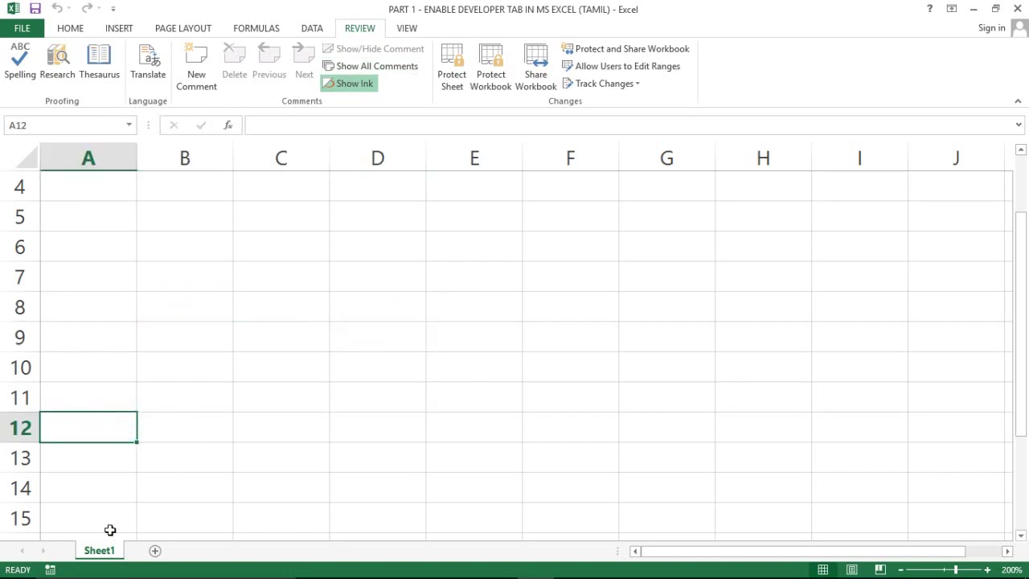
left_click(99, 555)
- Use View Code on the Sheet1 tab to open its empty code module in the VBA editor
right_click(98, 554)
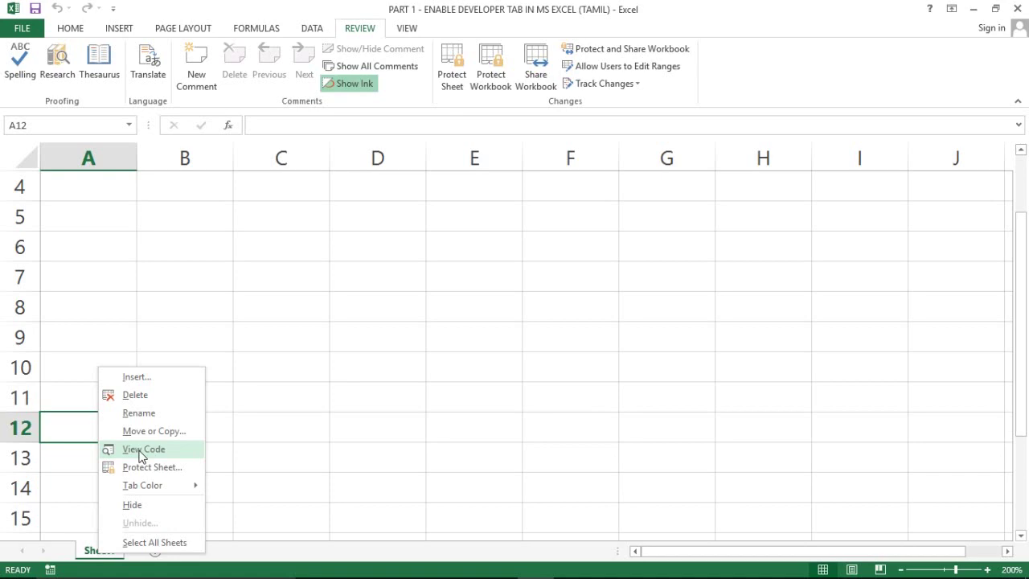
left_click(142, 450)
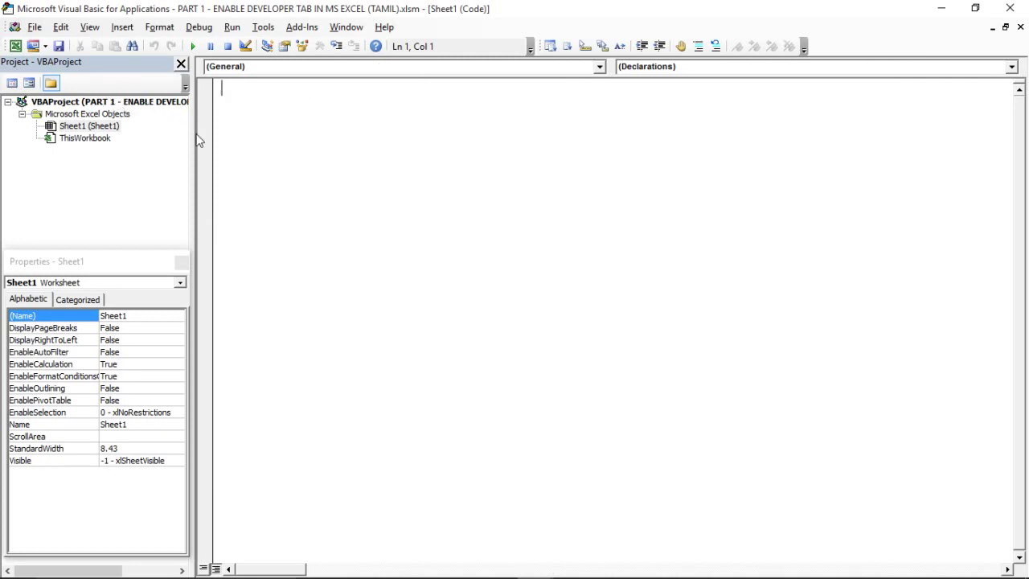
left_click(100, 259)
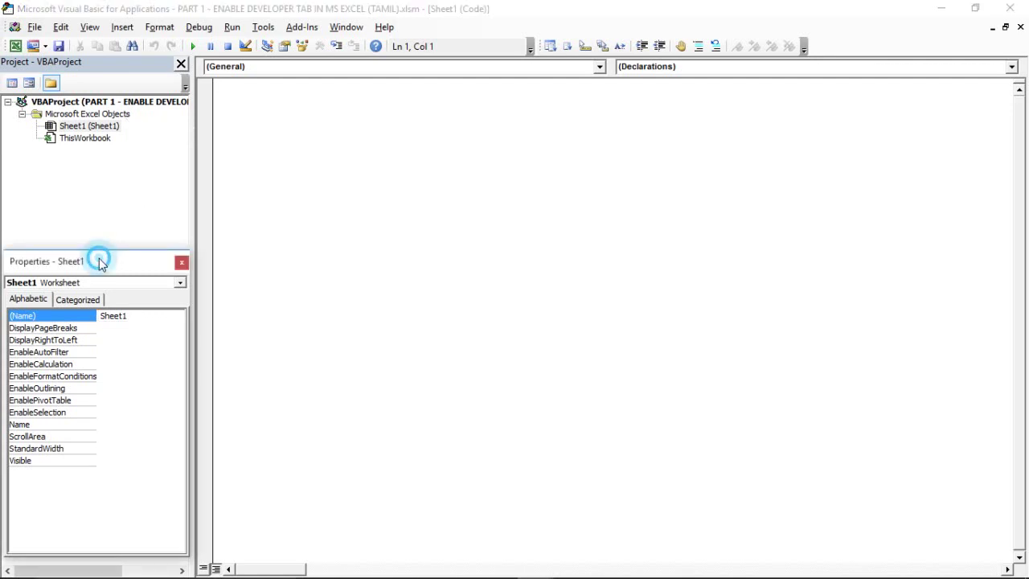
left_click(413, 137)
left_click(277, 107)
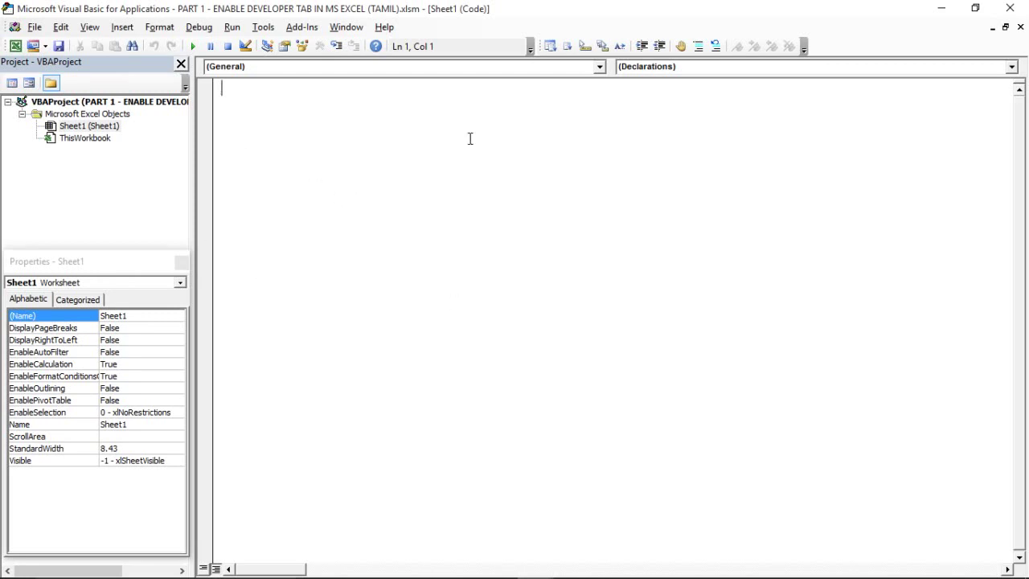
left_click(413, 105)
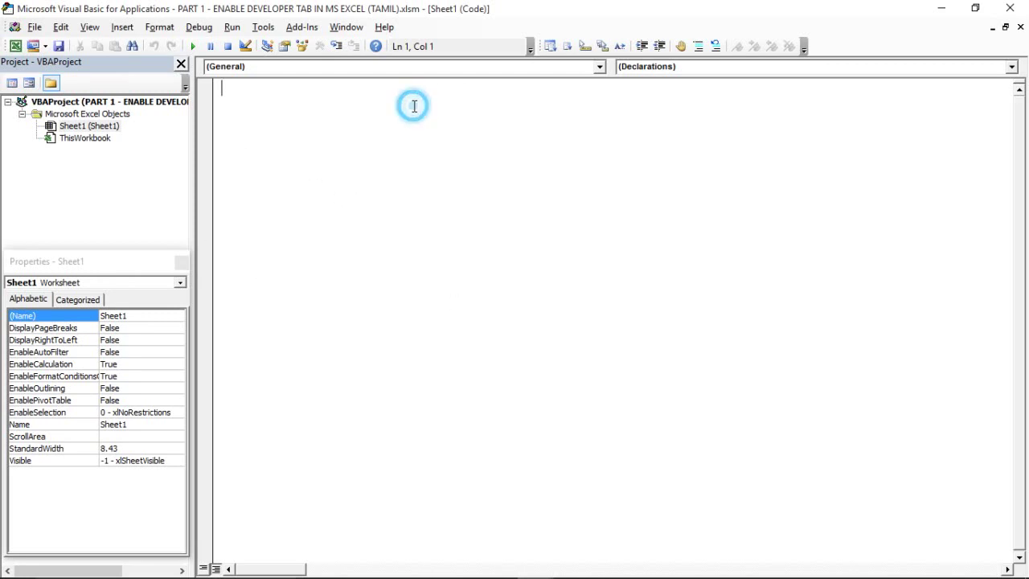
left_click(322, 114)
left_click(234, 107)
left_click(282, 120)
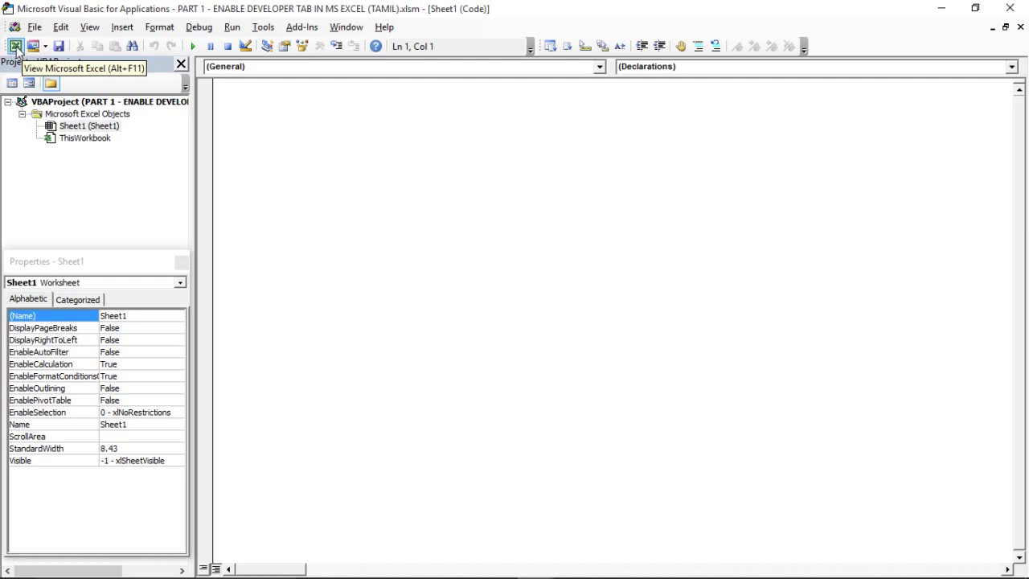
- Return to Excel, select cells C6, B10 and C13, and show the ribbon KeyTips with Alt
left_click(16, 49)
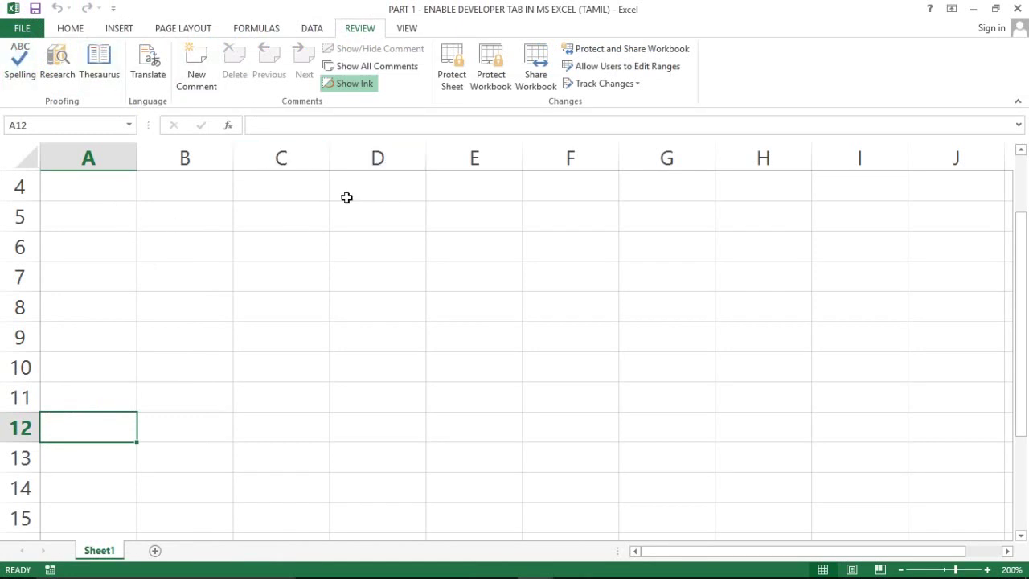
left_click(297, 237)
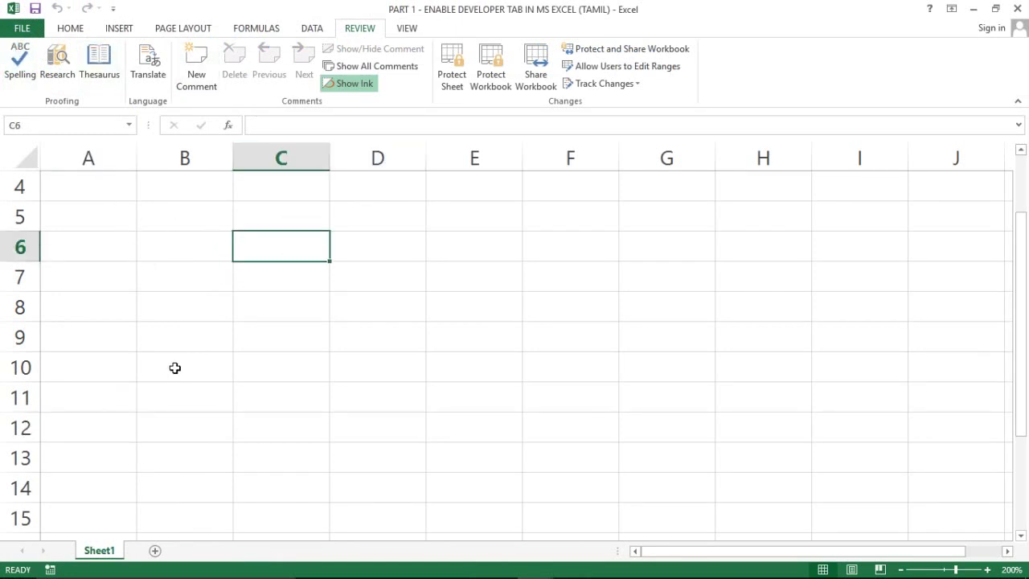
left_click(215, 356)
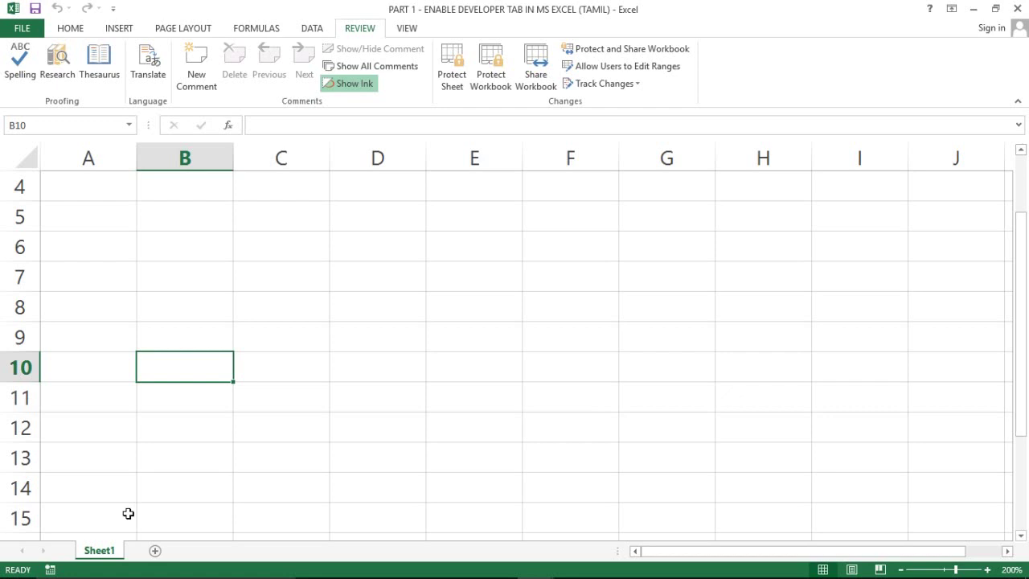
left_click(286, 458)
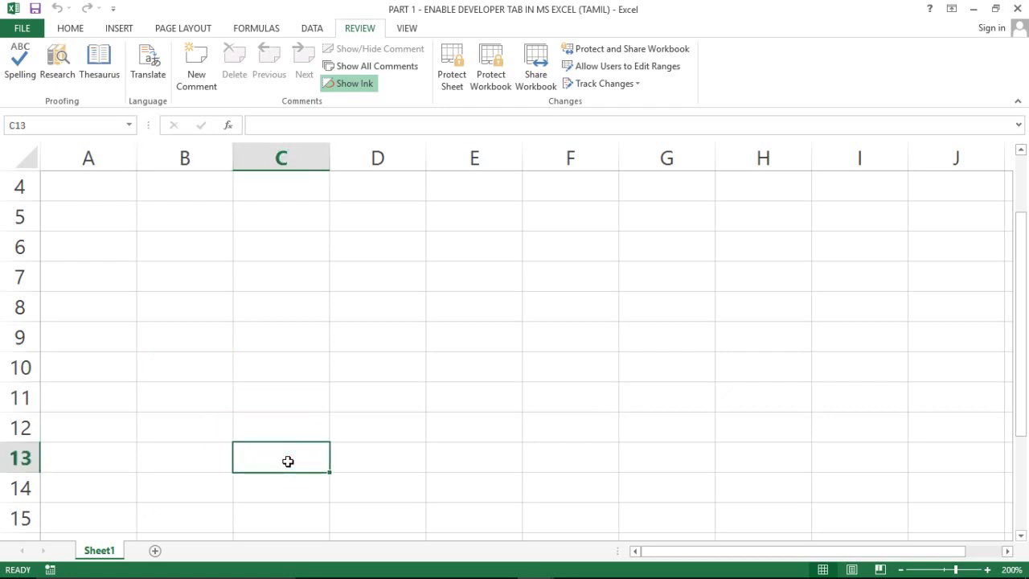
key("alt")
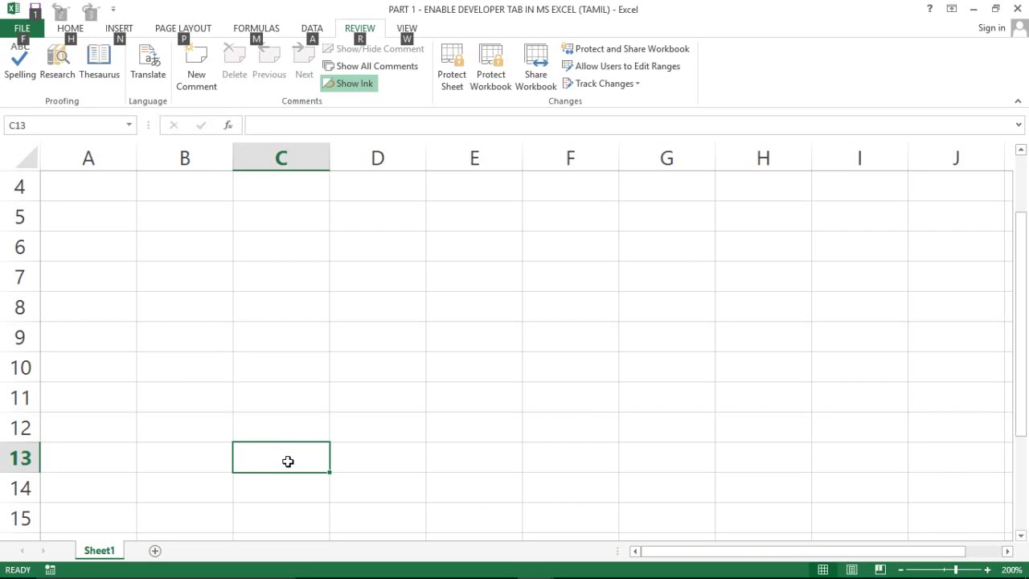
key("XF86MonBrightnessUp")
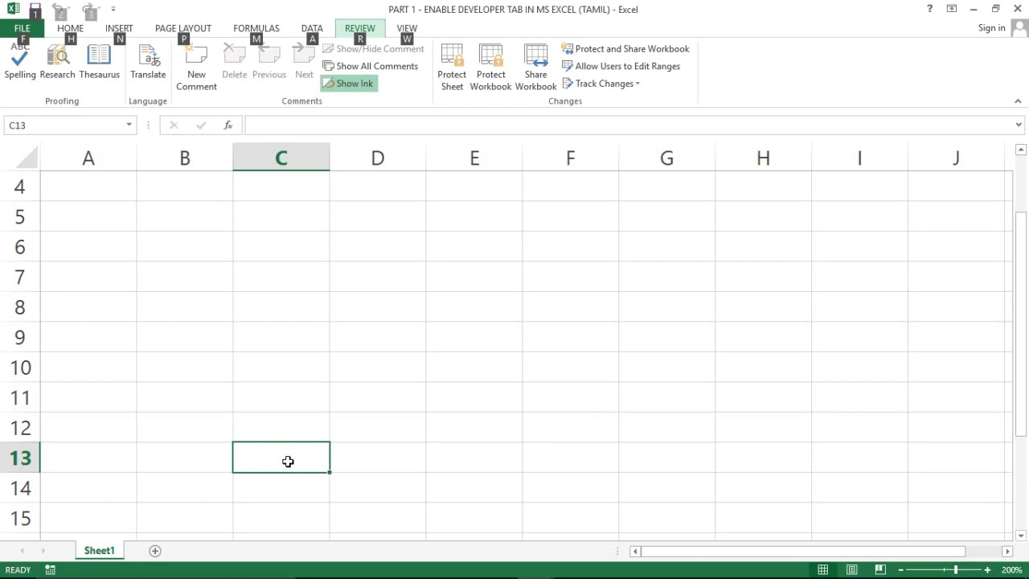
key("alt")
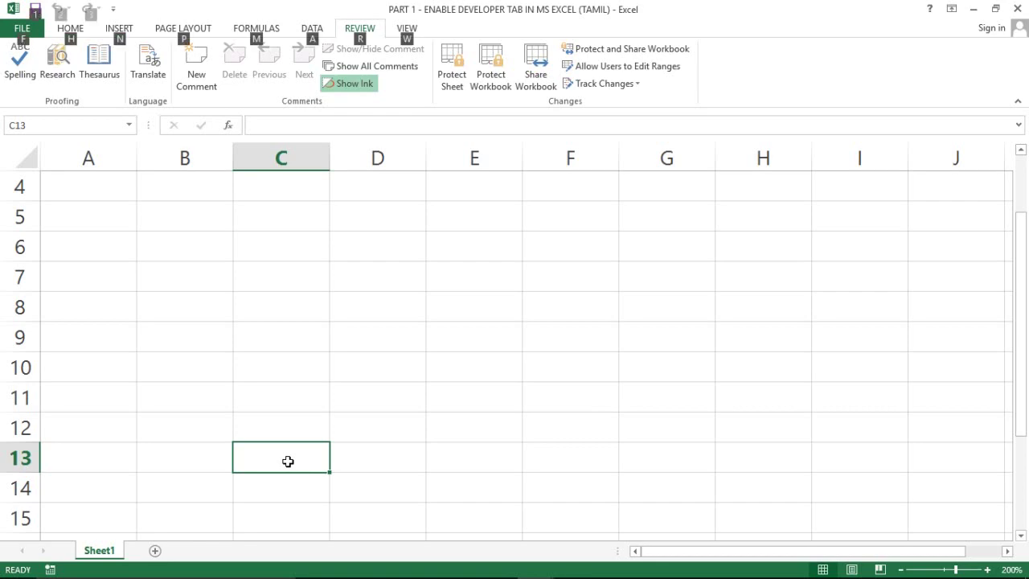
key("alt+F11")
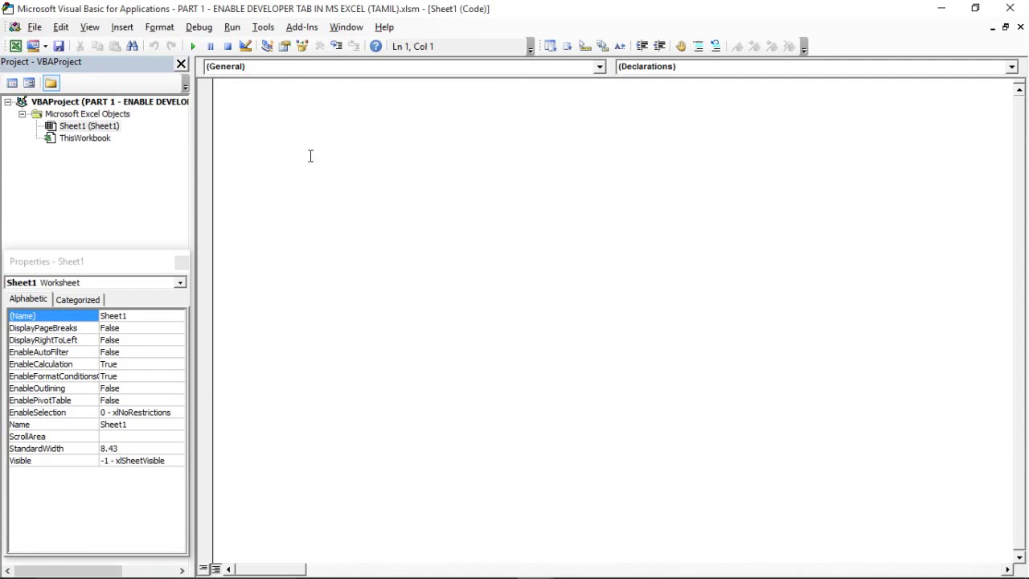
left_click(331, 128)
left_click(270, 119)
key("alt+F11")
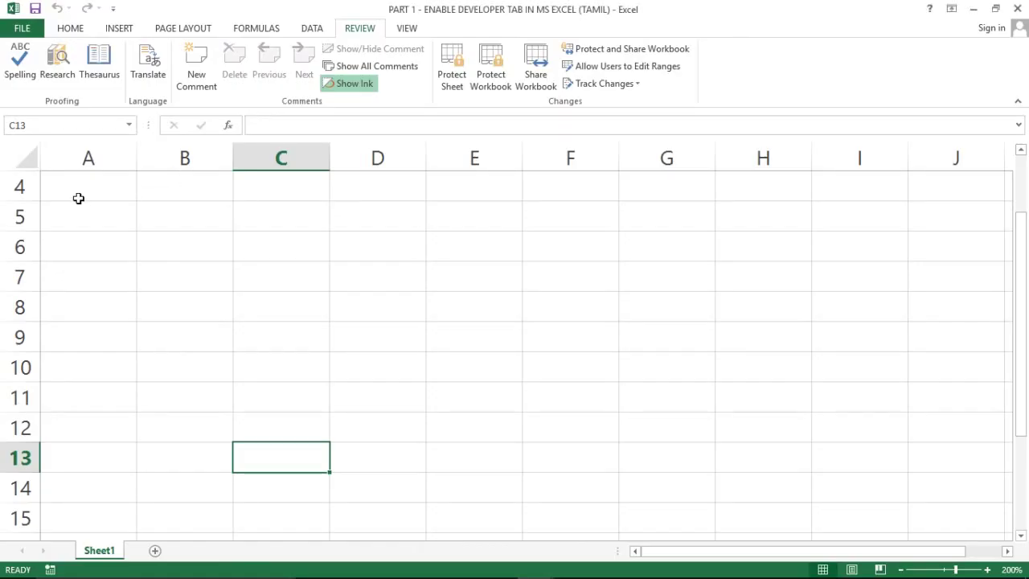
left_click(63, 286)
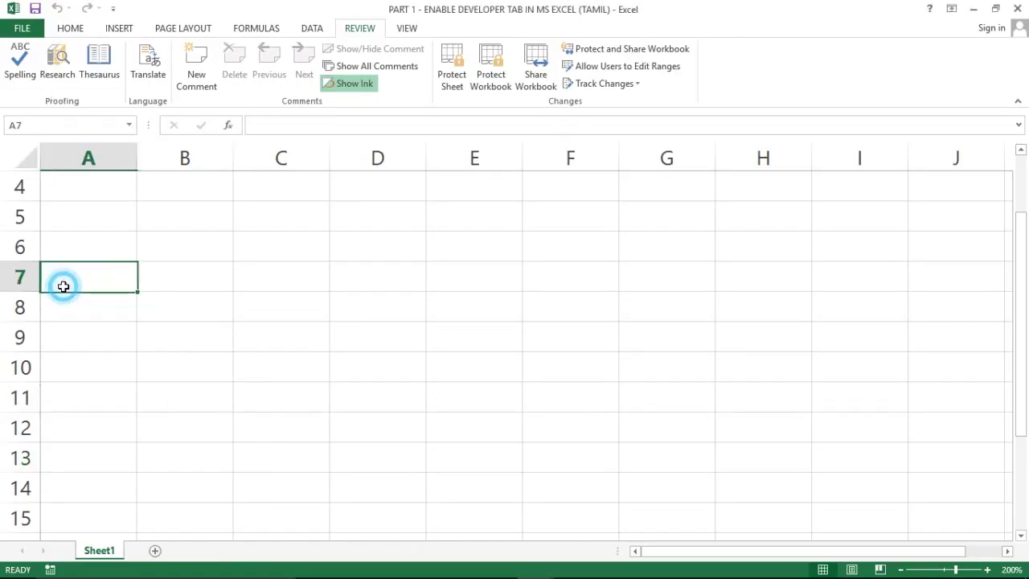
left_click(495, 273)
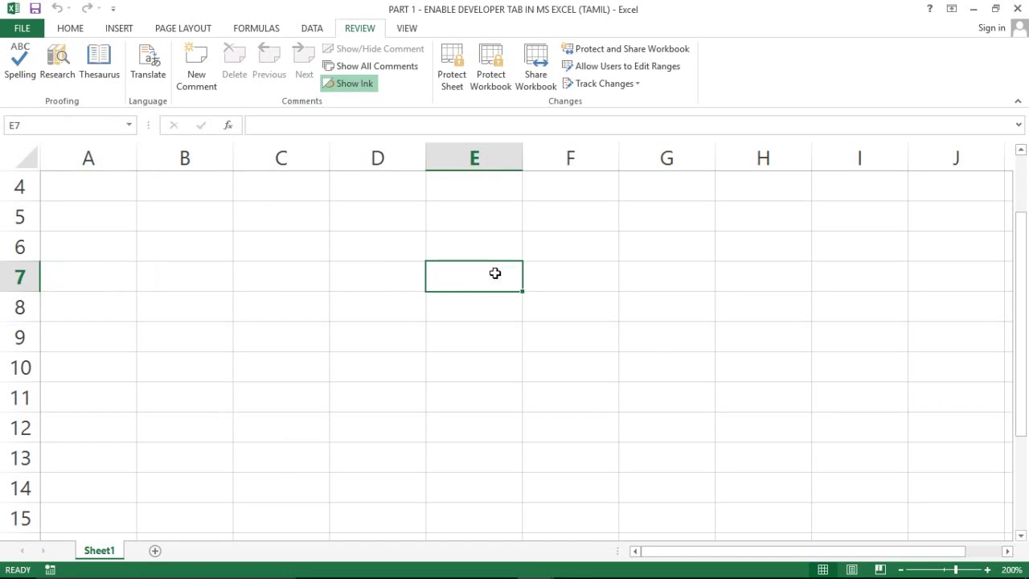
left_click(292, 367)
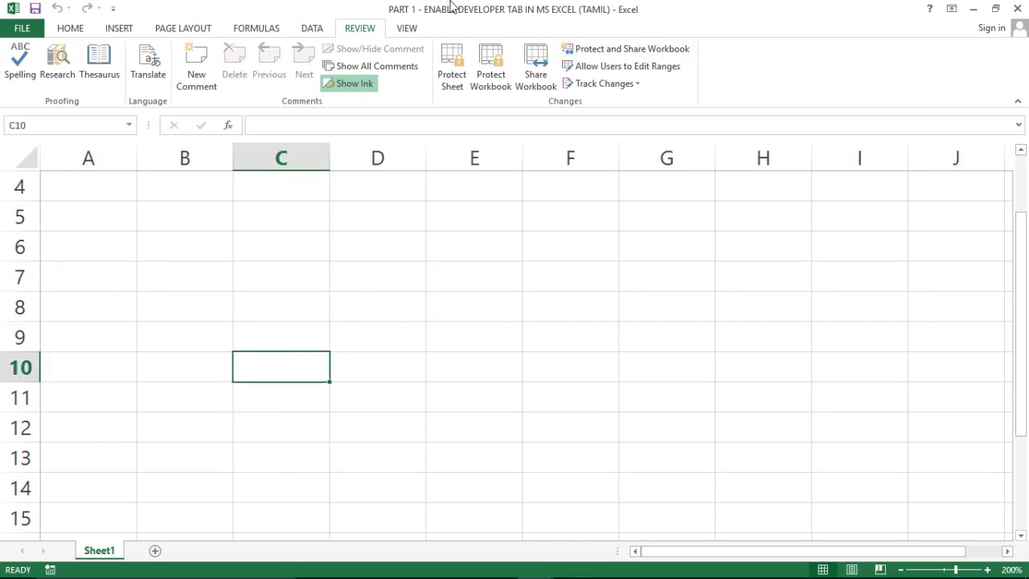
left_click(406, 29)
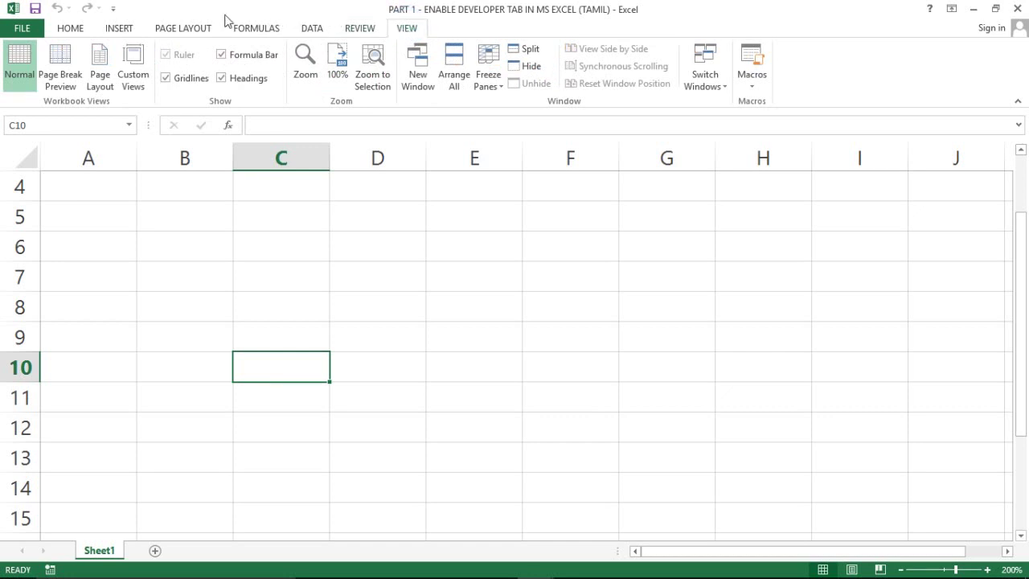
left_click(376, 29)
- Tick Developer under Main Tabs in Customize the Ribbon and apply it with OK
right_click(381, 29)
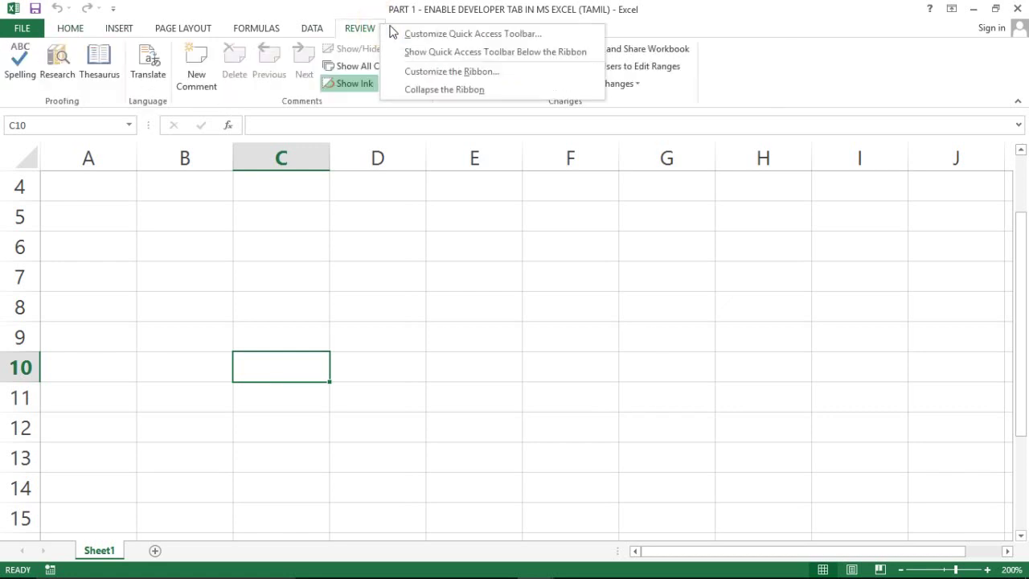
left_click(442, 73)
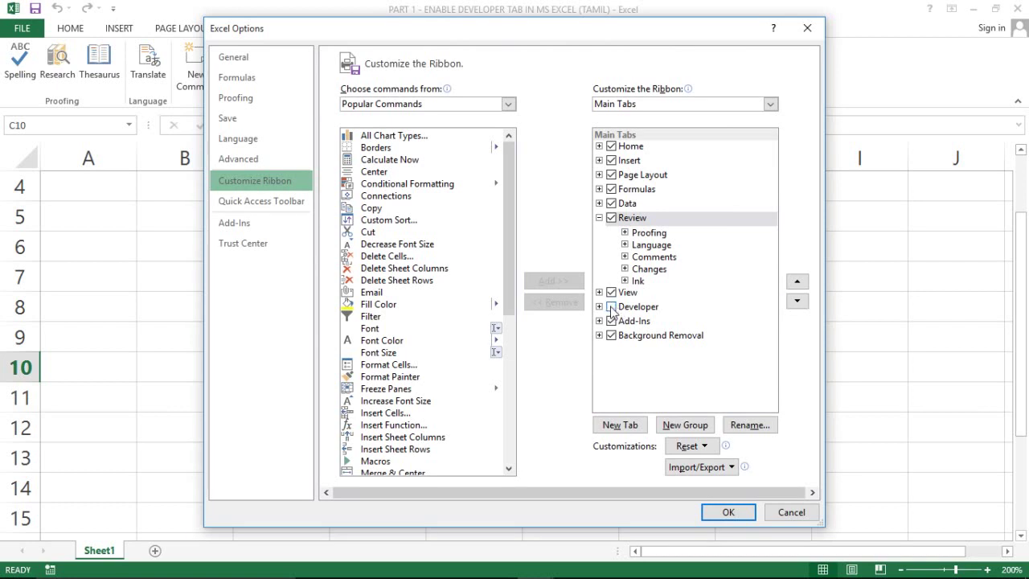
left_click(610, 307)
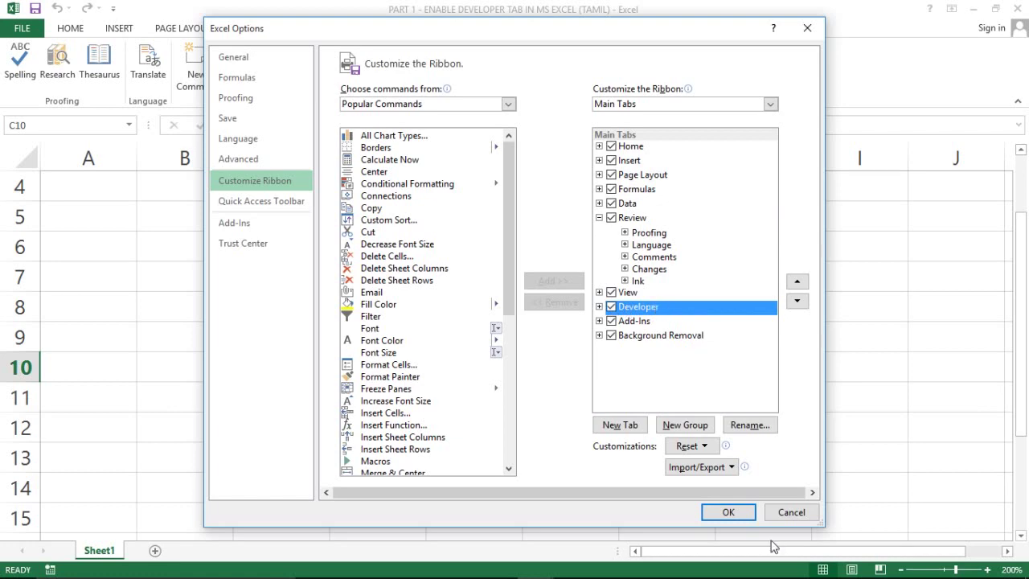
left_click(740, 515)
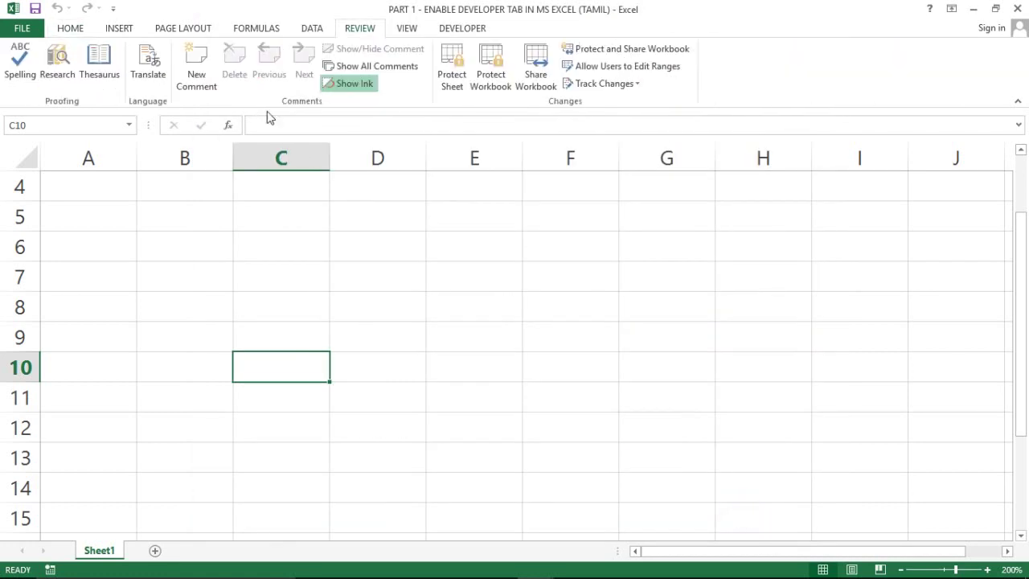
- Switch from the View tab to Developer and open the Controls group's Insert gallery
left_click(408, 29)
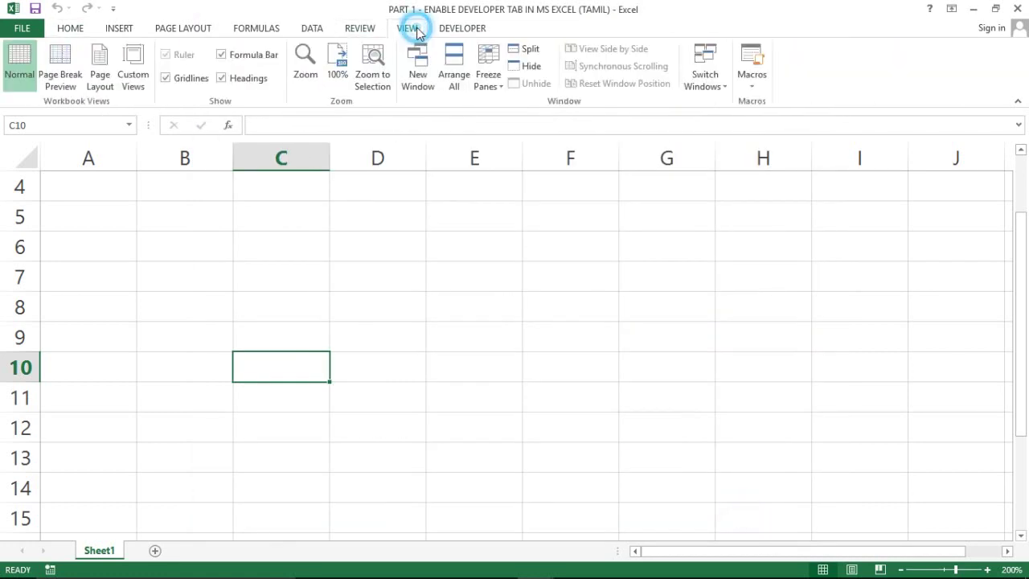
left_click(468, 30)
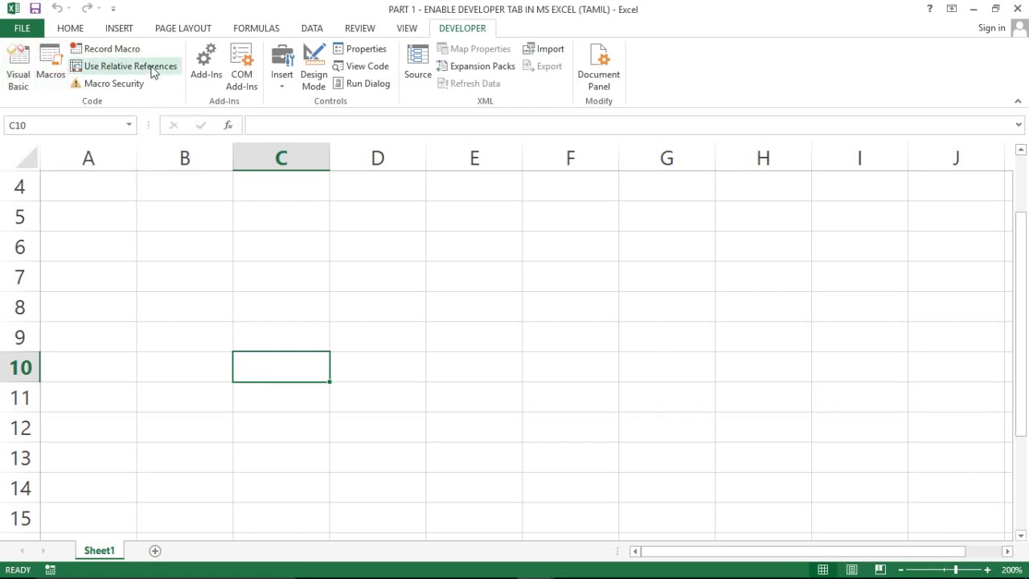
left_click(280, 88)
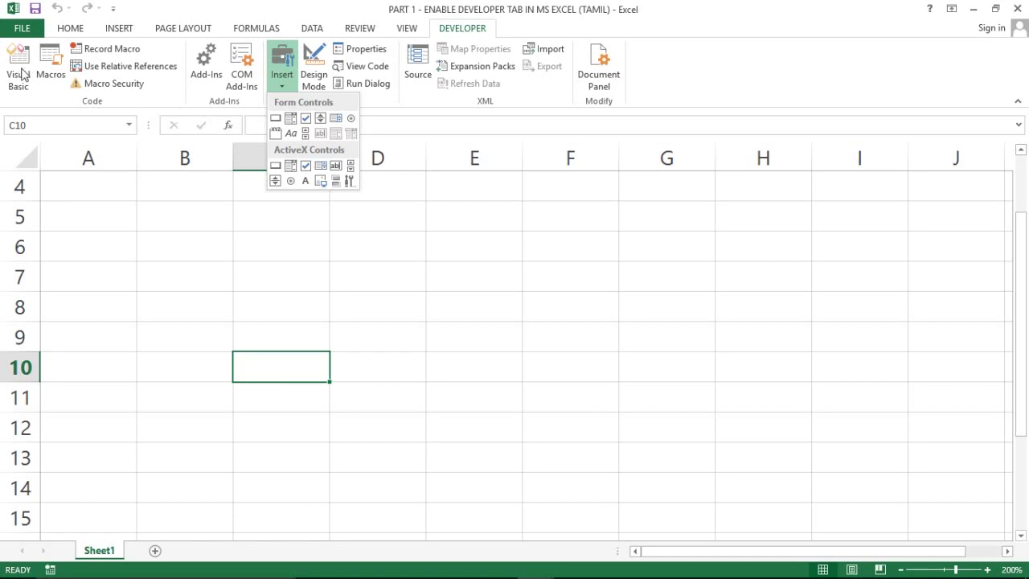
- Open the Visual Basic editor, return to the Excel worksheet, and select cell B7
left_click(21, 74)
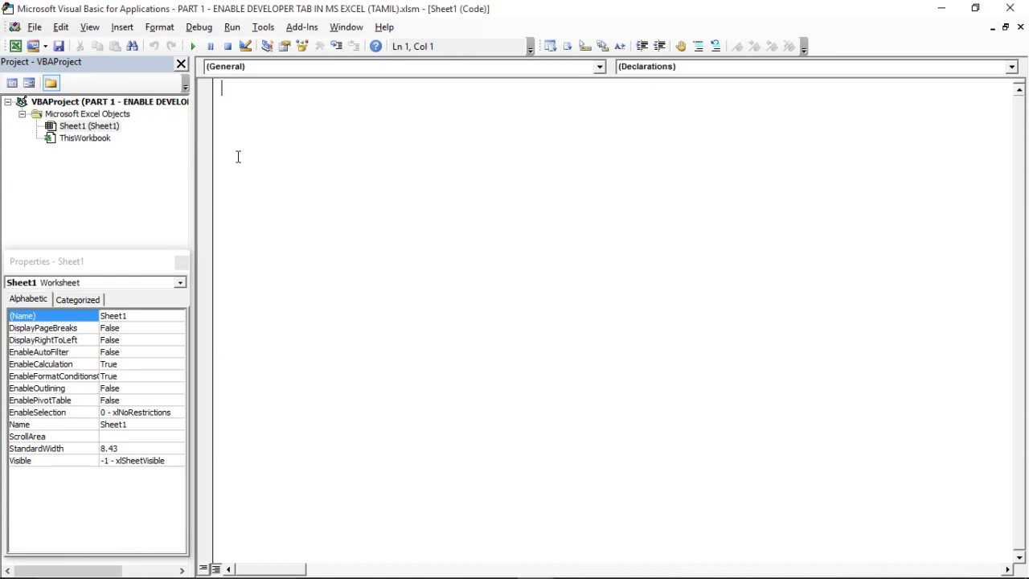
left_click(14, 46)
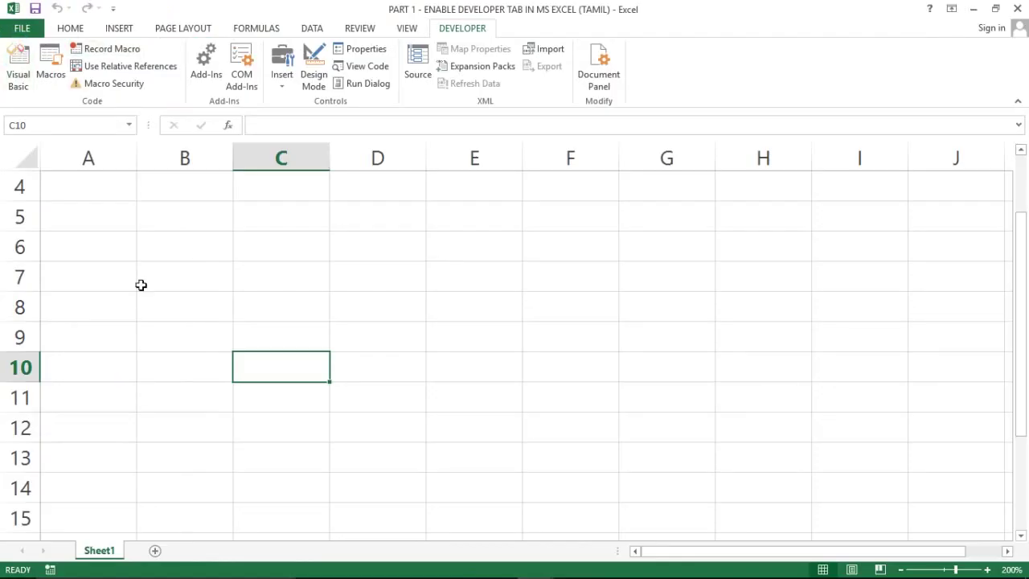
left_click(141, 284)
left_click(261, 284)
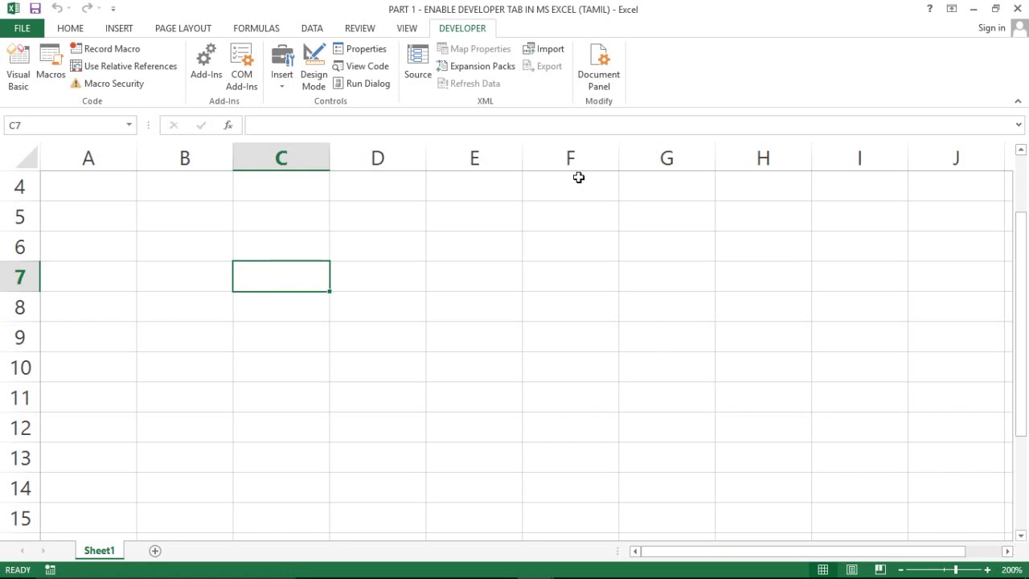
left_click(76, 28)
left_click(474, 30)
left_click(350, 306)
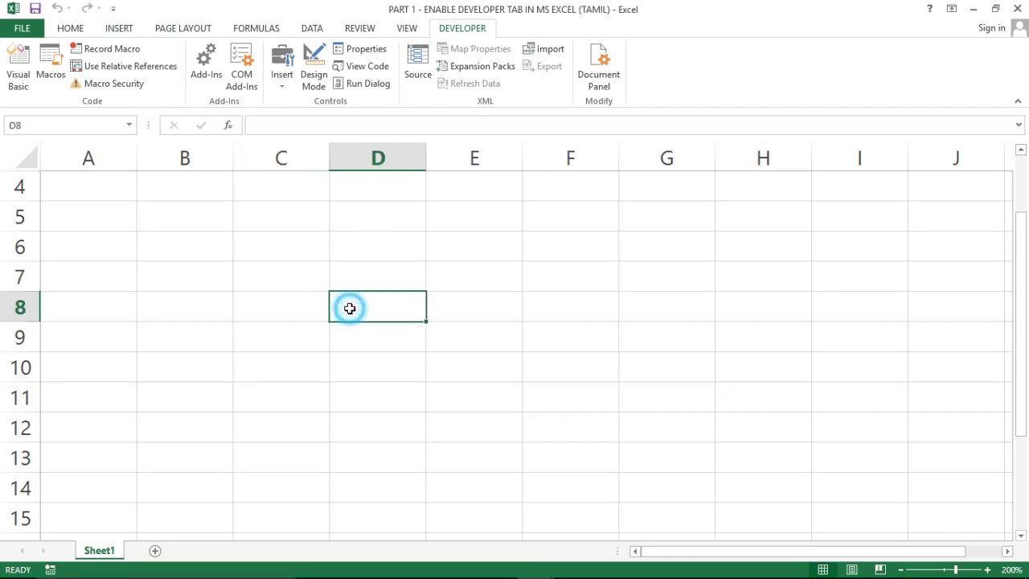
left_click(132, 295)
left_click(250, 260)
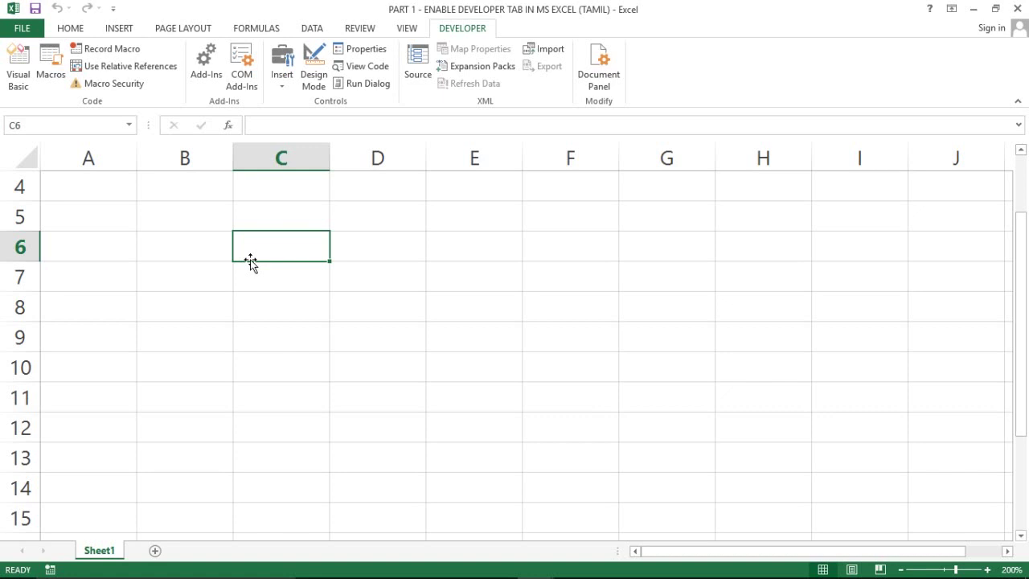
left_click(298, 266)
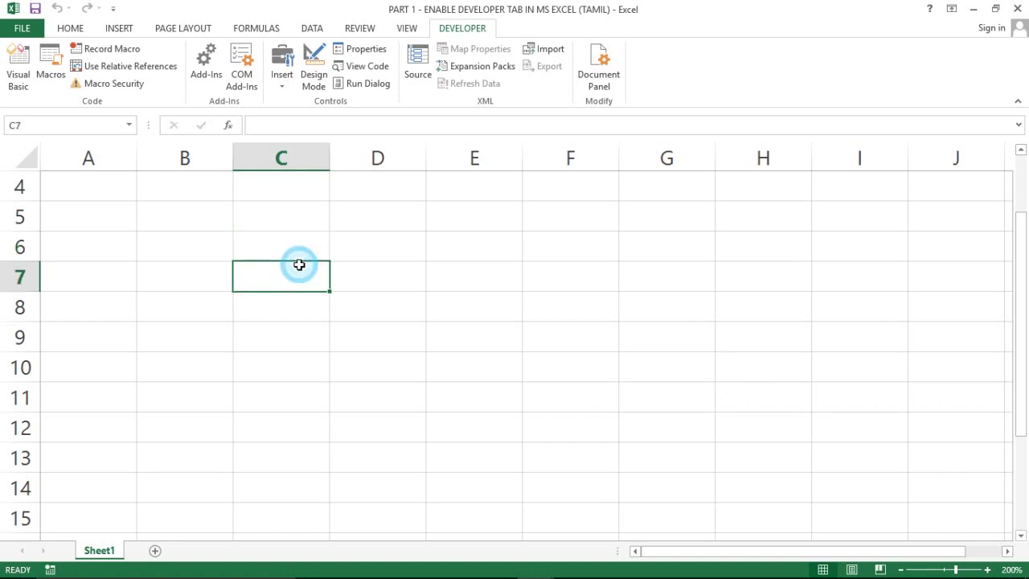
left_click(188, 251)
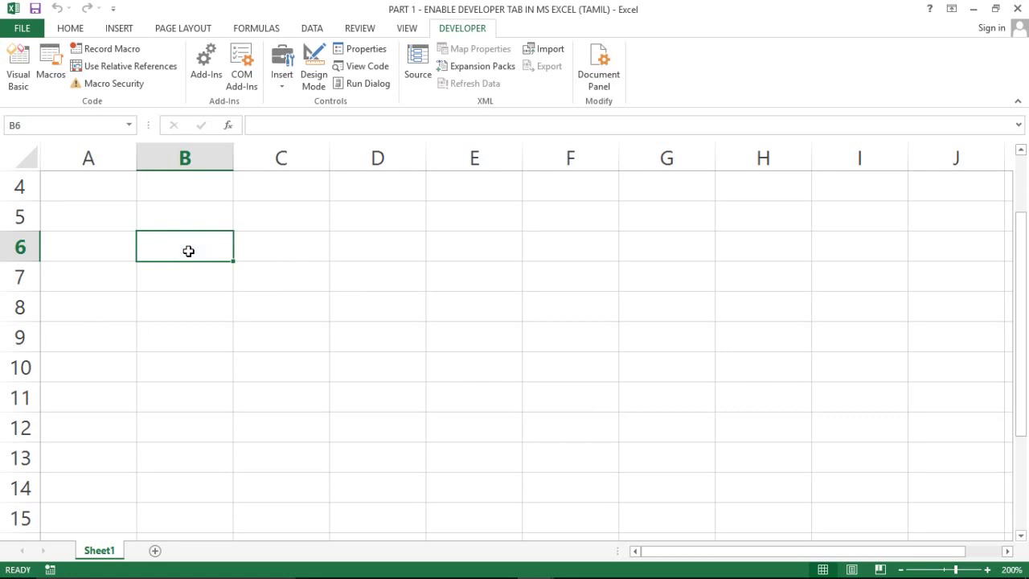
left_click(278, 249)
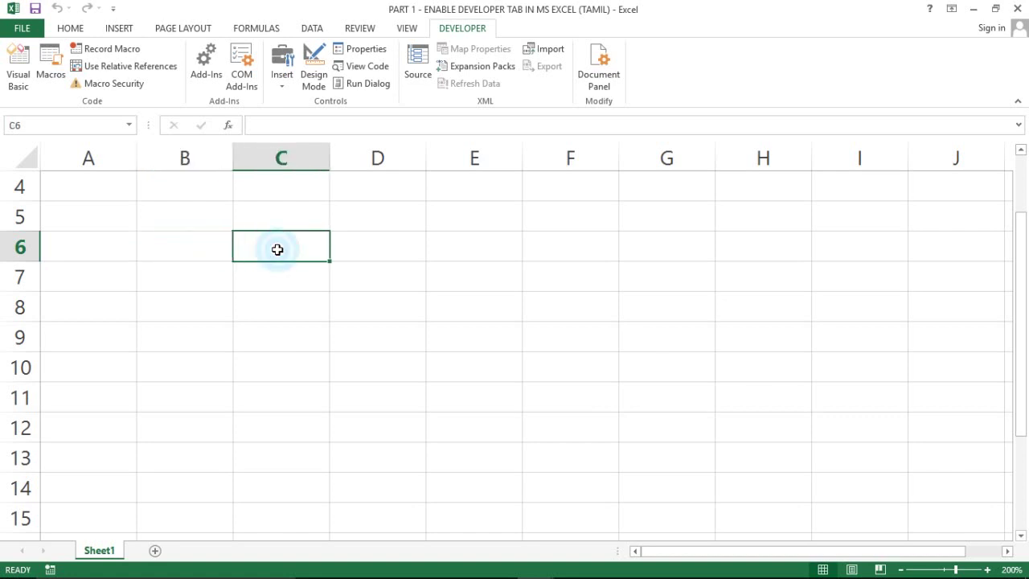